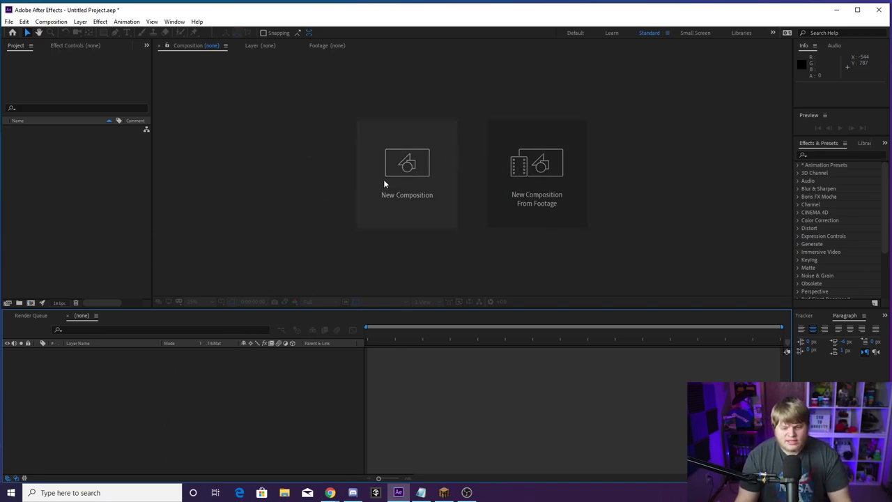
Step: Create Comp 1 and add a white 'TIMER' text layer to it
left_click(406, 167)
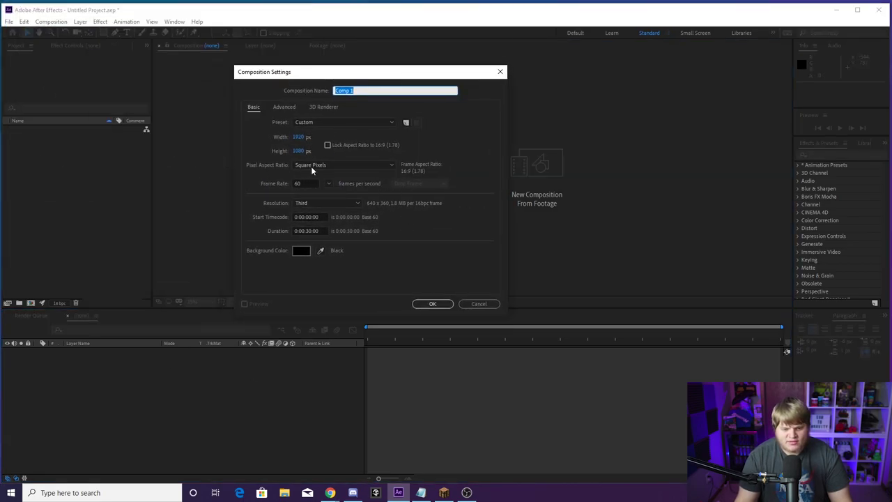
left_click(434, 303)
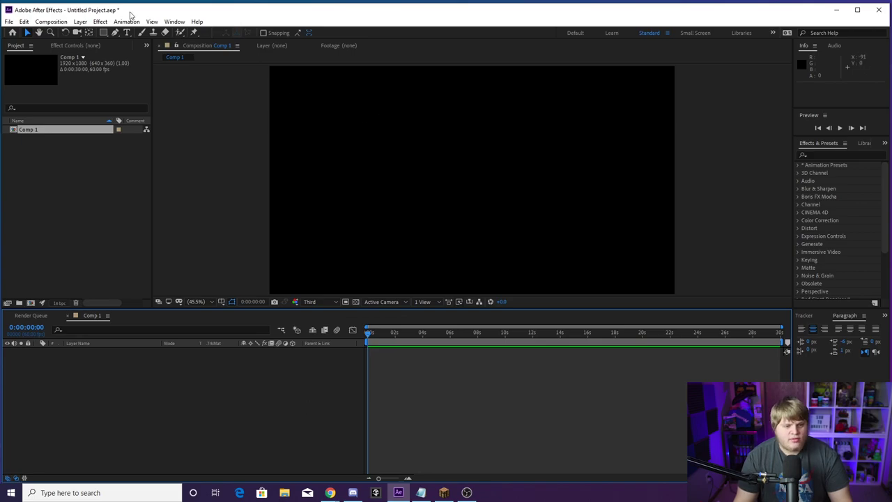
left_click(127, 33)
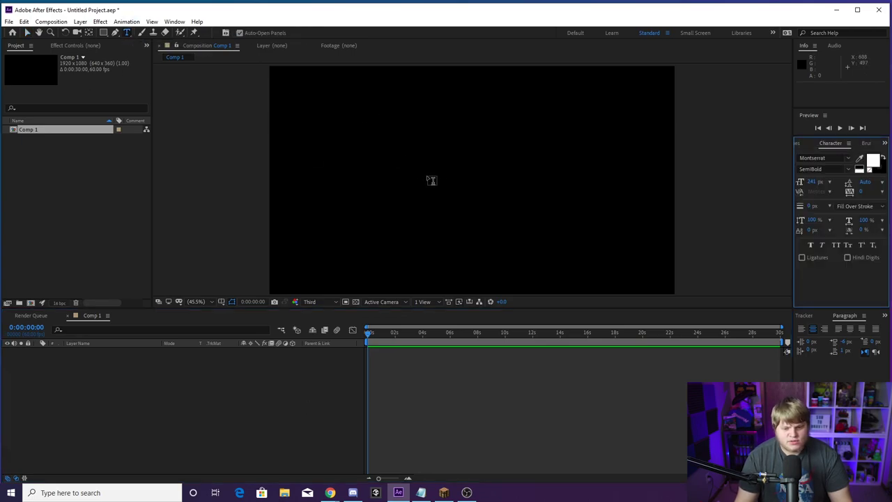
left_click(441, 185)
type("Timer")
key("BackSpace")
key("BackSpace")
key("BackSpace")
key("BackSpace")
type("IMER")
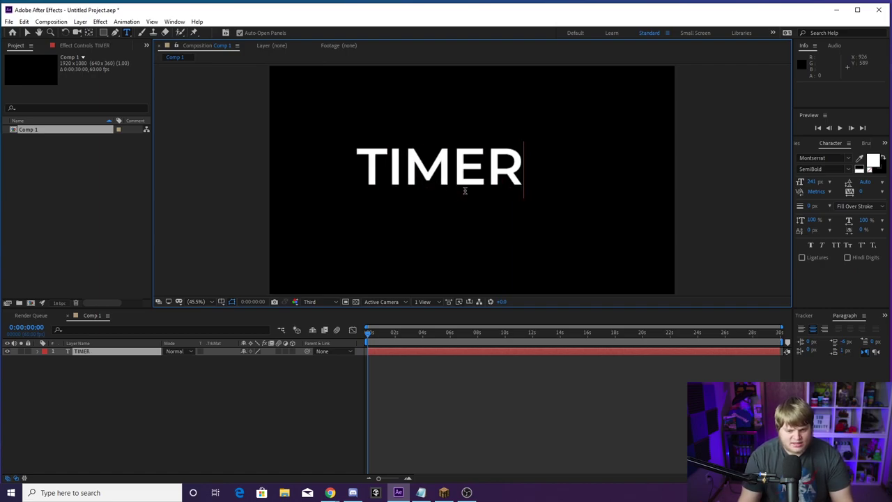
left_click(28, 33)
left_click_drag(425, 167, 459, 180)
Step: Centre the TIMER text horizontally and vertically in the frame using the Align panel
left_click(88, 33)
left_click(884, 315)
left_click(860, 333)
left_click(818, 339)
left_click(865, 339)
left_click(23, 21)
left_click(223, 158)
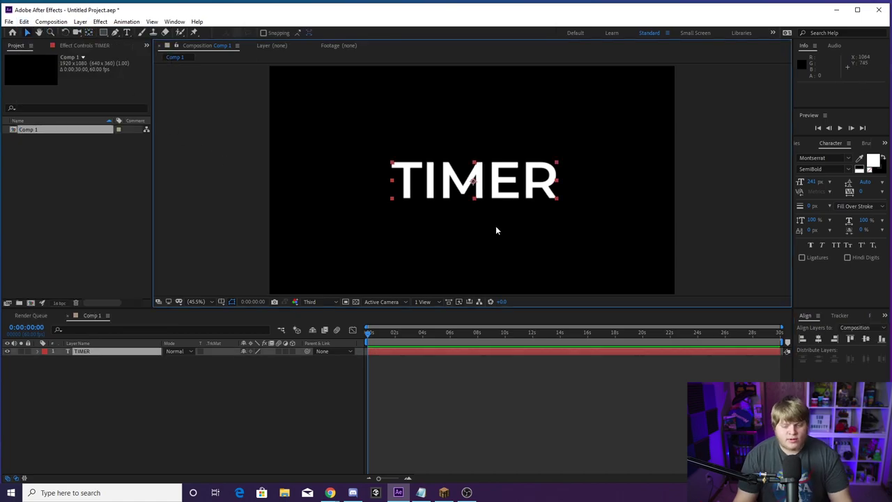
left_click(499, 228)
left_click(507, 162)
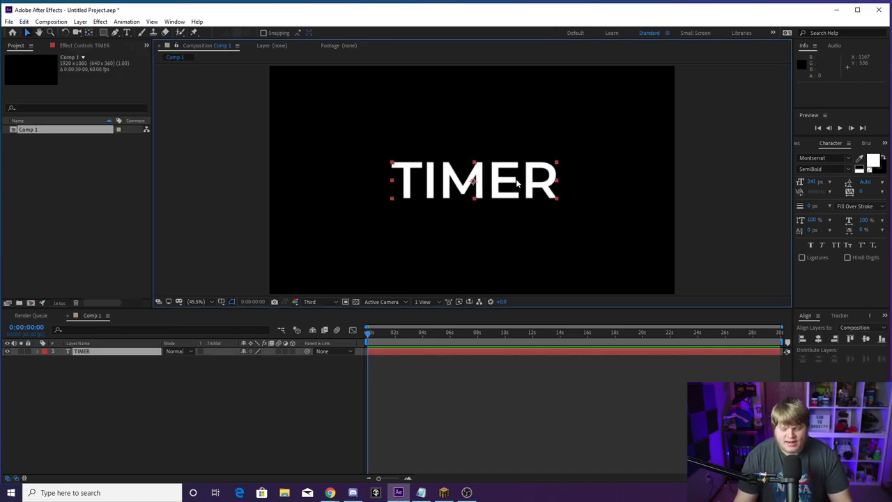
Step: Apply the Slider Control effect from Effects & Presets to the TIMER text layer
left_click(885, 142)
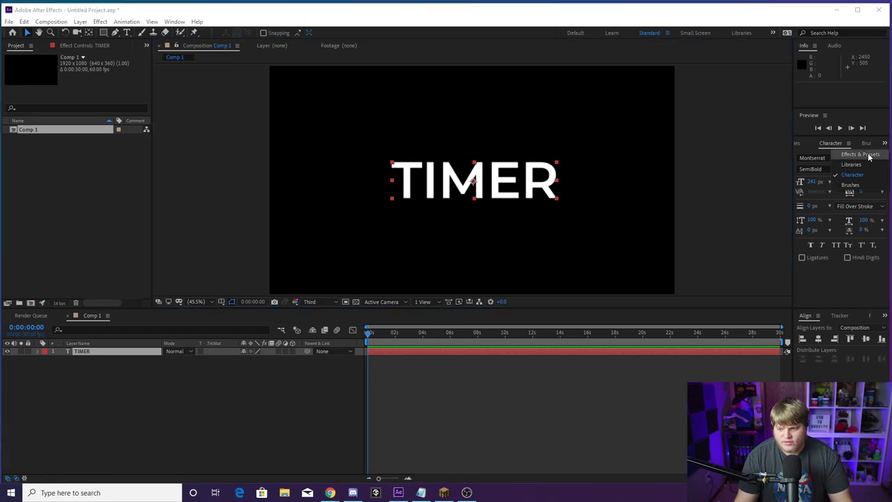
left_click(831, 165)
left_click(833, 155)
type("slider")
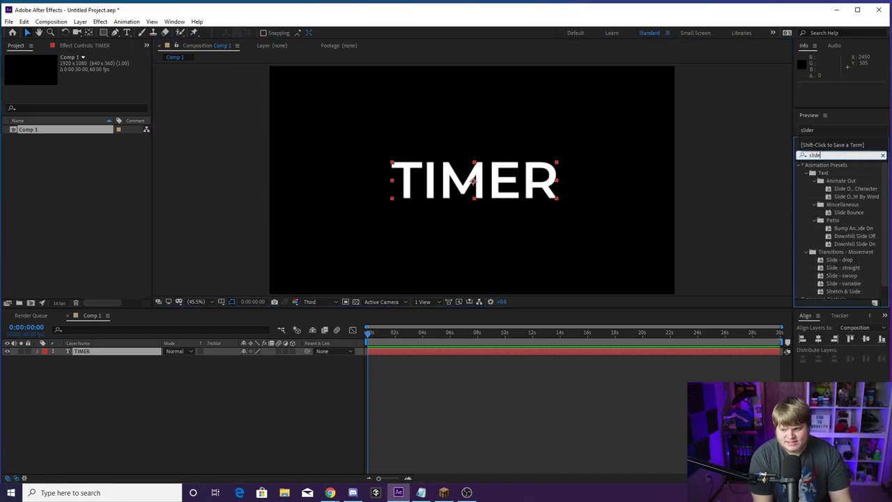
left_click(835, 173)
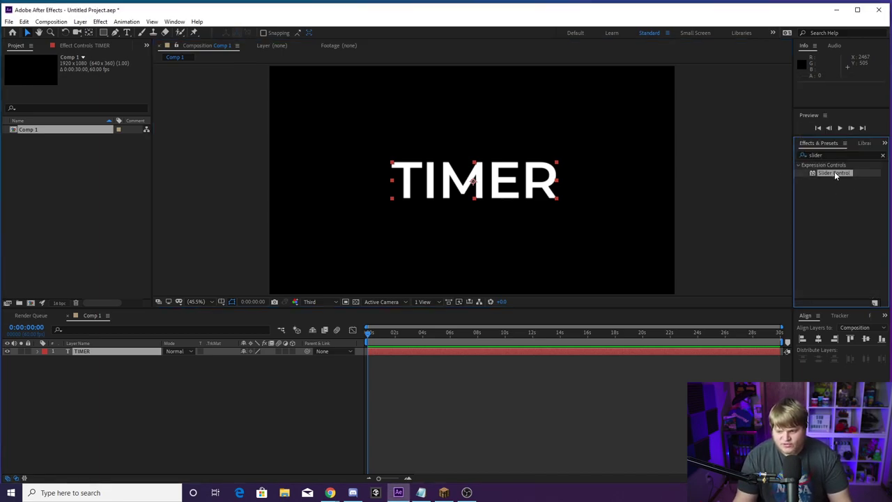
left_click_drag(834, 175, 453, 197)
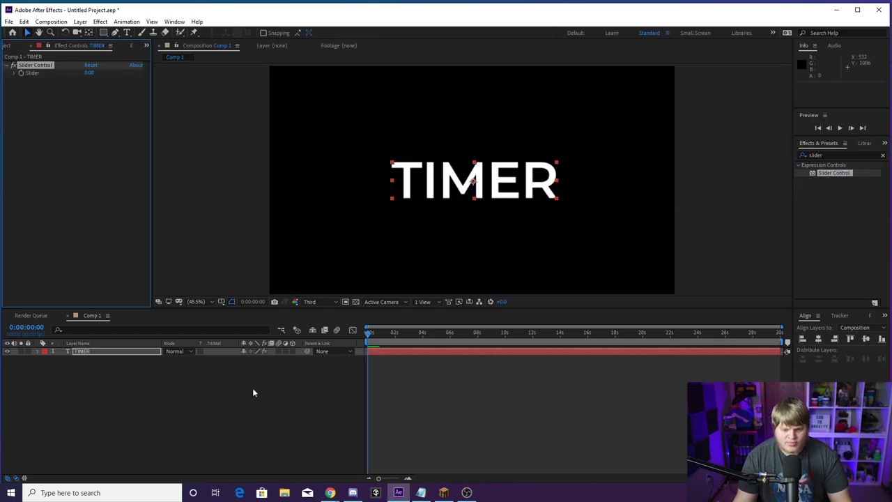
left_click(448, 199)
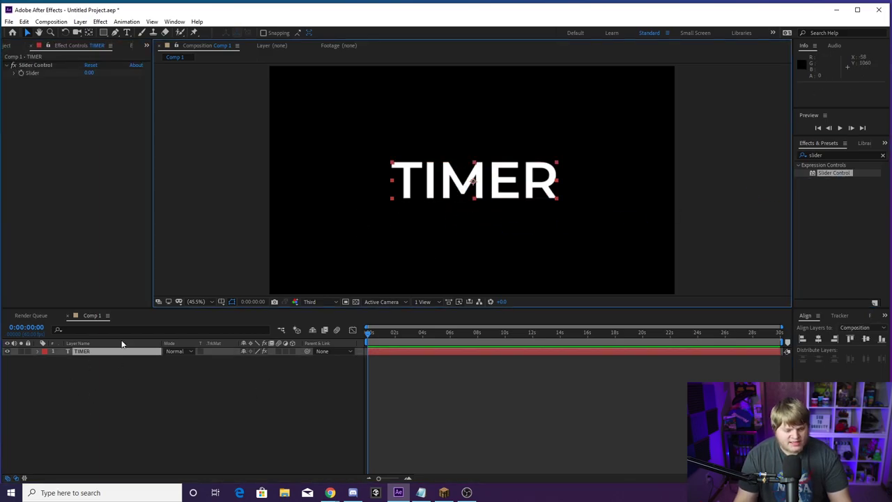
Step: Add an expression to TIMER's Source Text and pick-whip it to the Slider Control's Slider
left_click(37, 352)
left_click(46, 360)
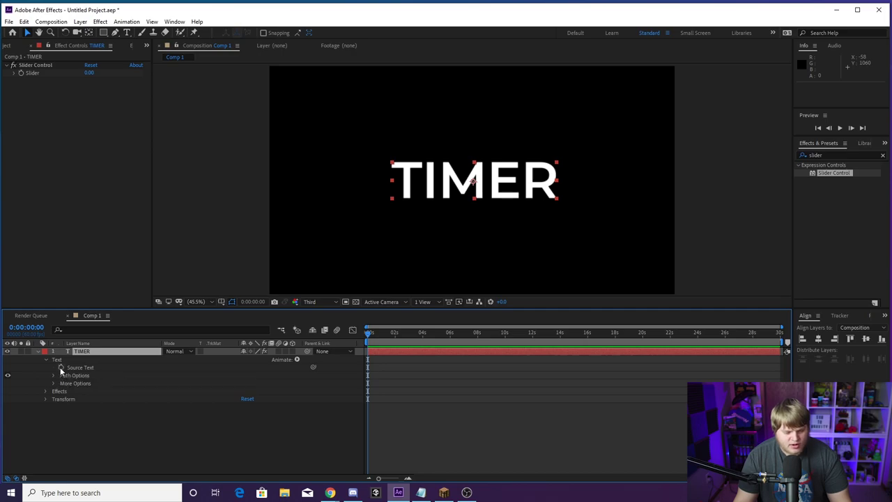
left_click(61, 368, "alt")
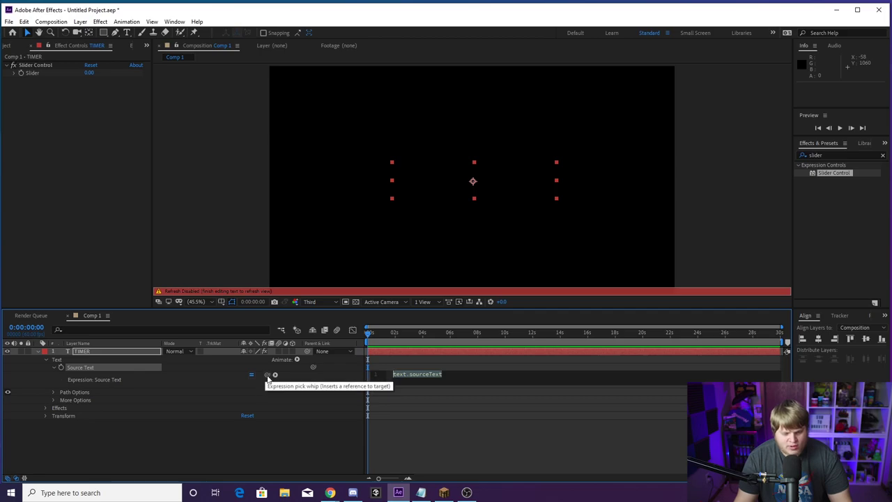
left_click_drag(268, 375, 37, 78)
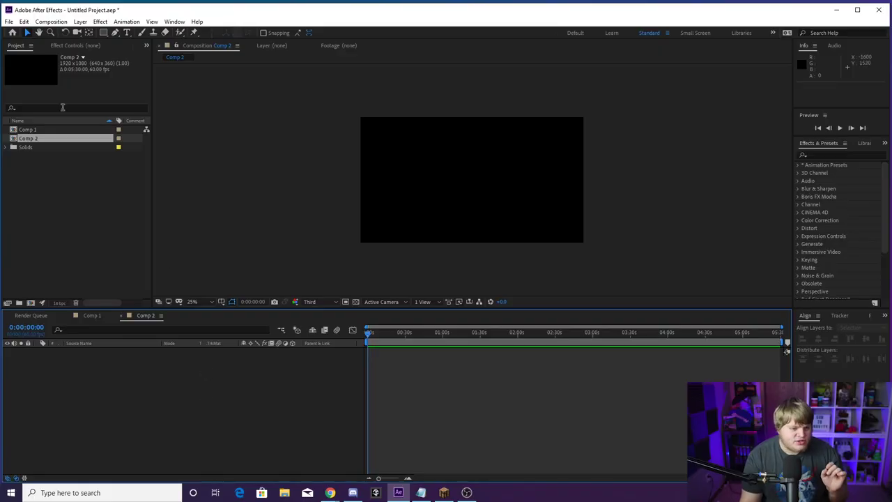
left_click(9, 21)
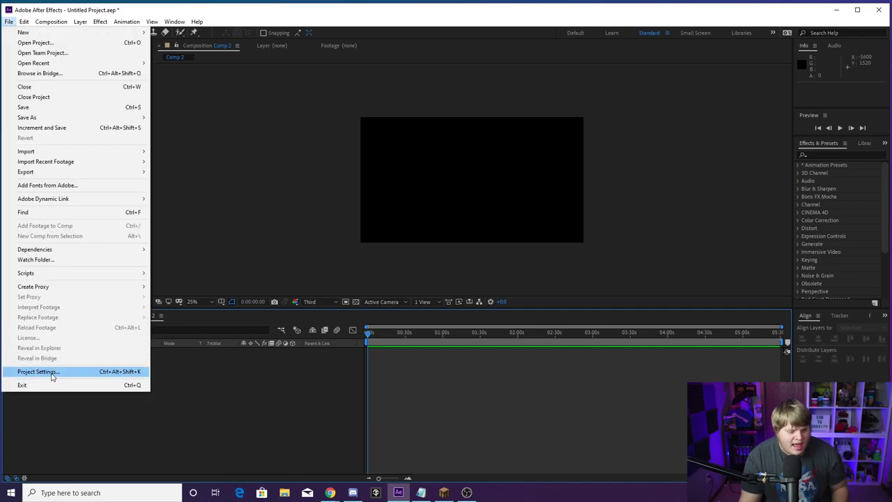
left_click(51, 376)
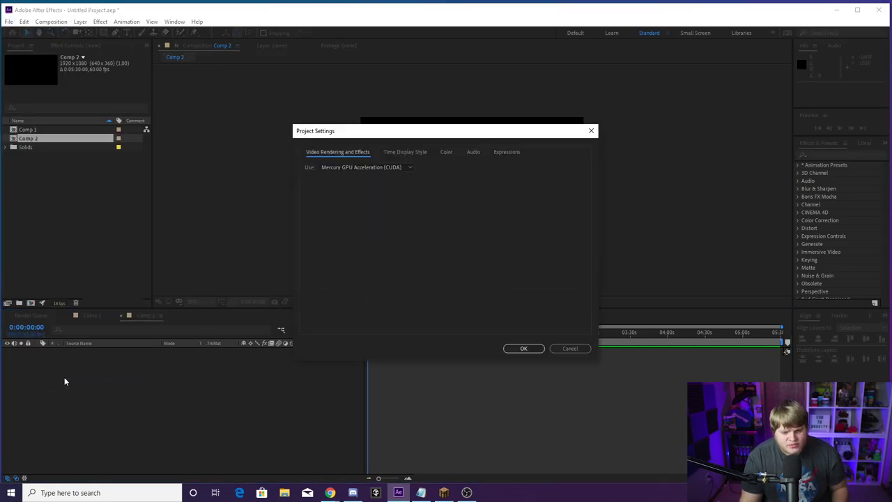
left_click(508, 152)
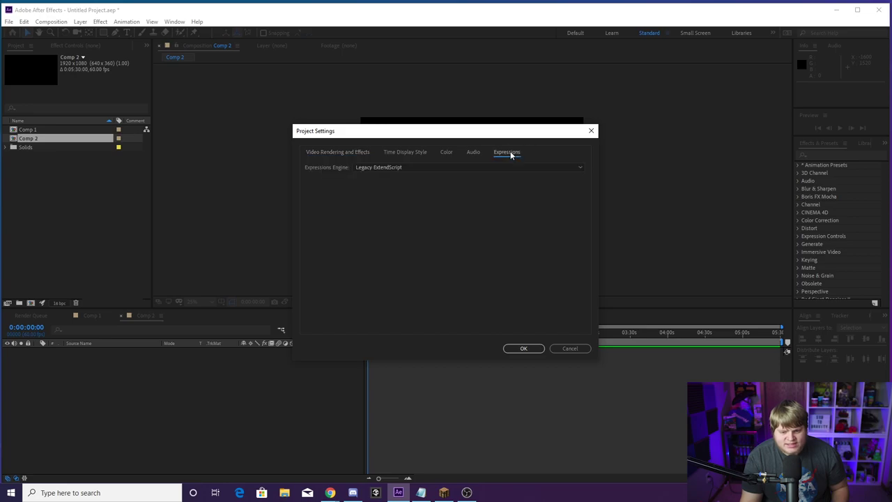
left_click(412, 168)
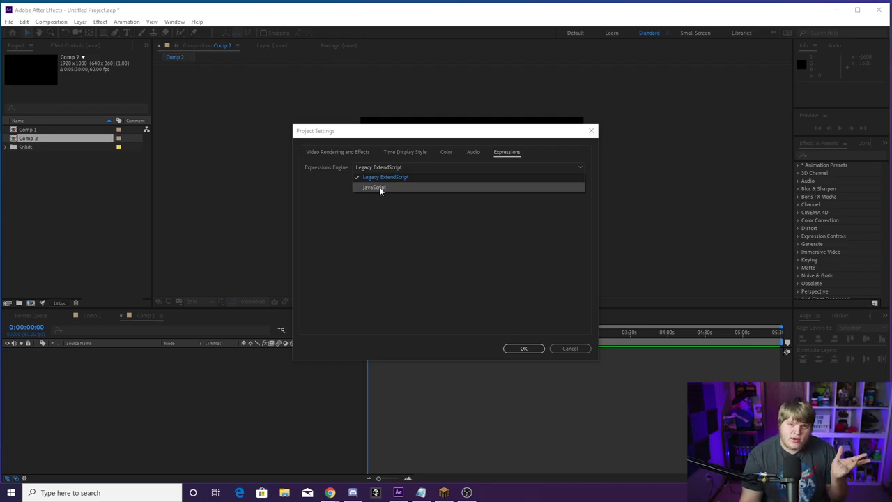
left_click(390, 177)
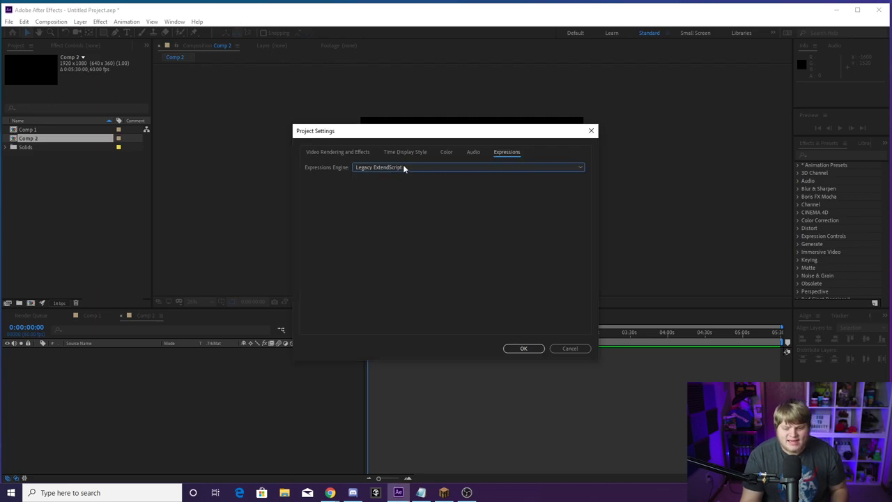
left_click(508, 348)
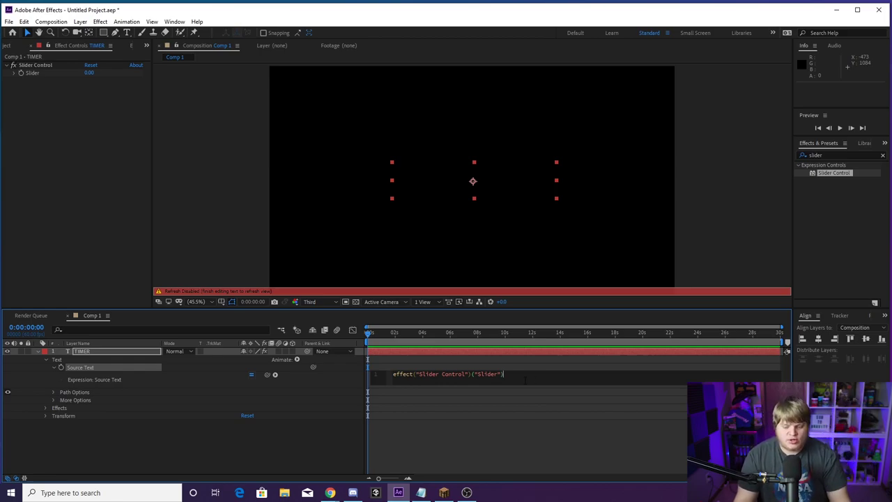
Step: Replace the Source Text Slider link with the pasted minutes-and-seconds countdown expression
left_click_drag(525, 374, 393, 374)
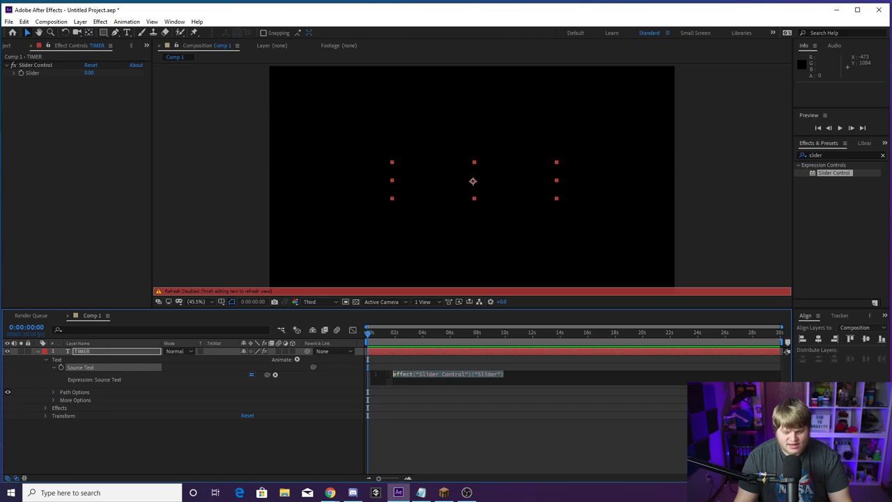
key("BackSpace")
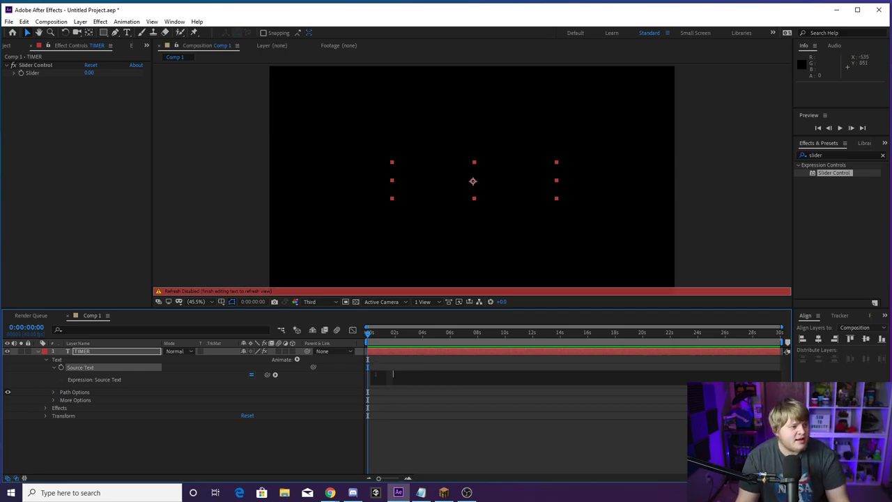
key("alt+Tab")
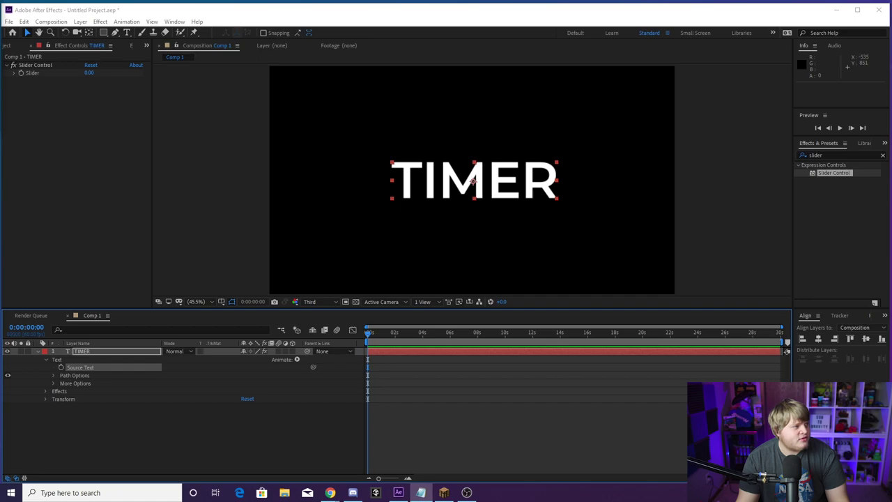
key("alt+Tab")
type("(min) + \":\" + addZero(sec);")
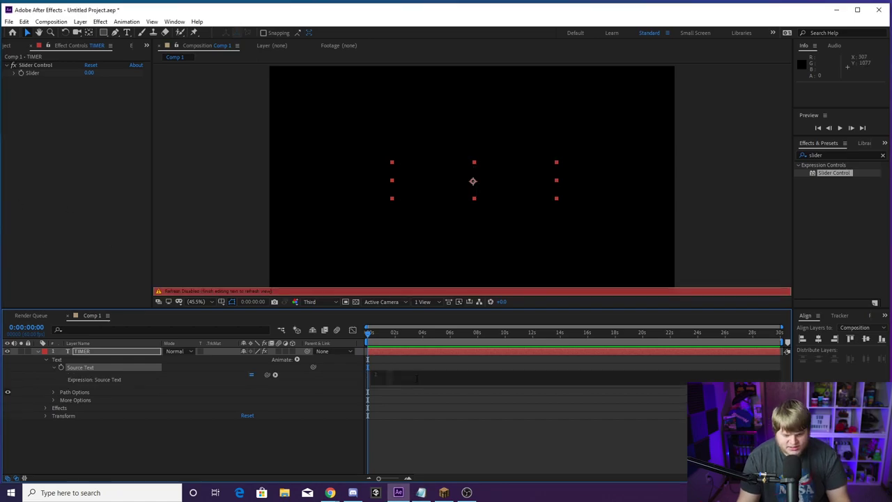
left_click(452, 416)
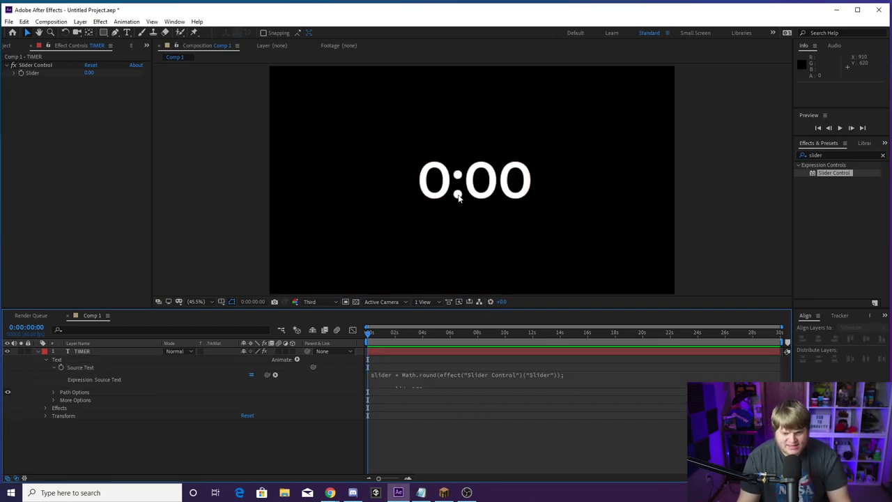
Step: Scrub the playhead and the Slider value to test the countdown expression
left_click(473, 174)
mouse_move(381, 336)
left_mouse_down()
mouse_move(392, 335)
mouse_move(365, 335)
left_mouse_up()
left_click(336, 457)
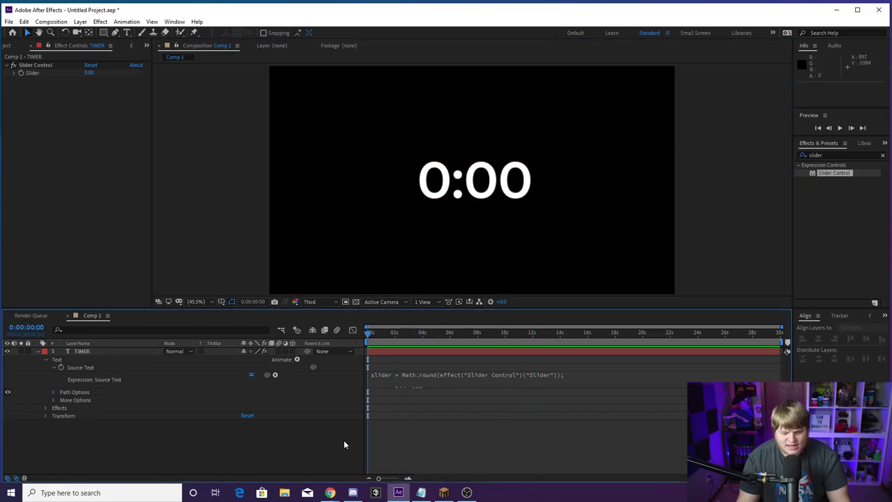
mouse_move(89, 72)
left_mouse_down()
mouse_move(137, 74)
mouse_move(88, 73)
left_mouse_up()
Step: Reset the Slider to 0 so the timer reads 0:00, with time back at the start
left_click(90, 73)
type("0")
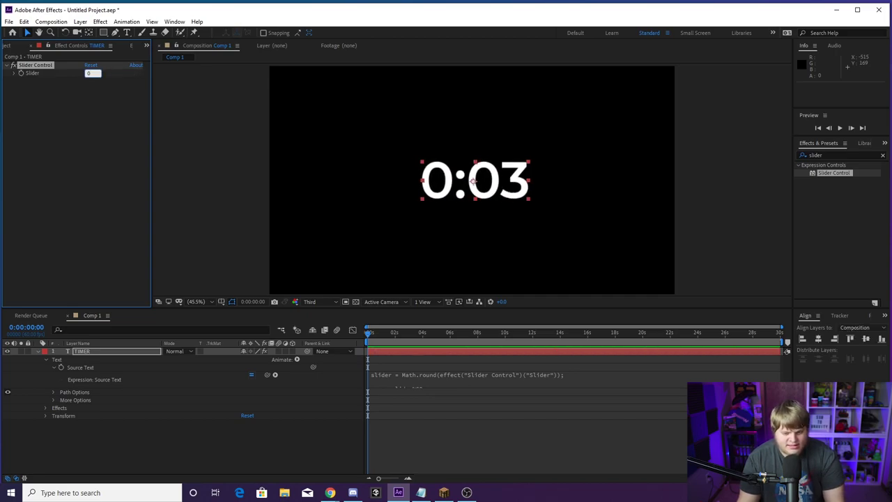
key("Return")
left_click(256, 453)
left_click(387, 333)
key("Home")
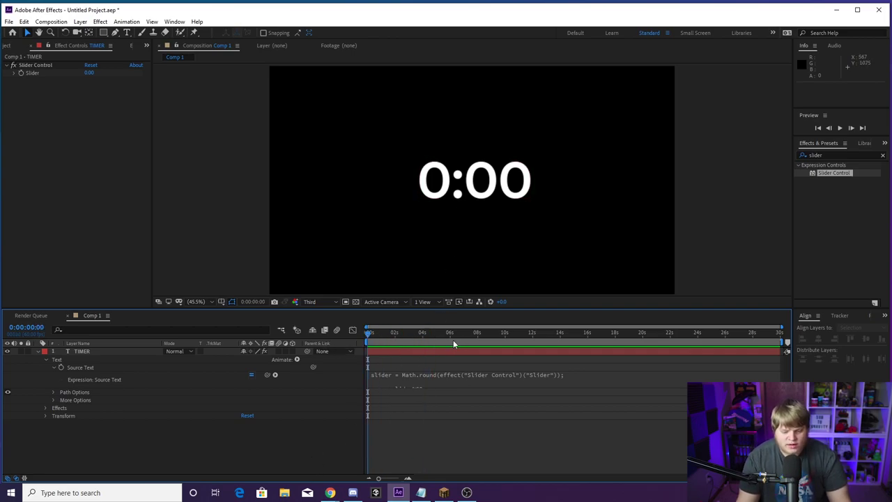
left_click(416, 351)
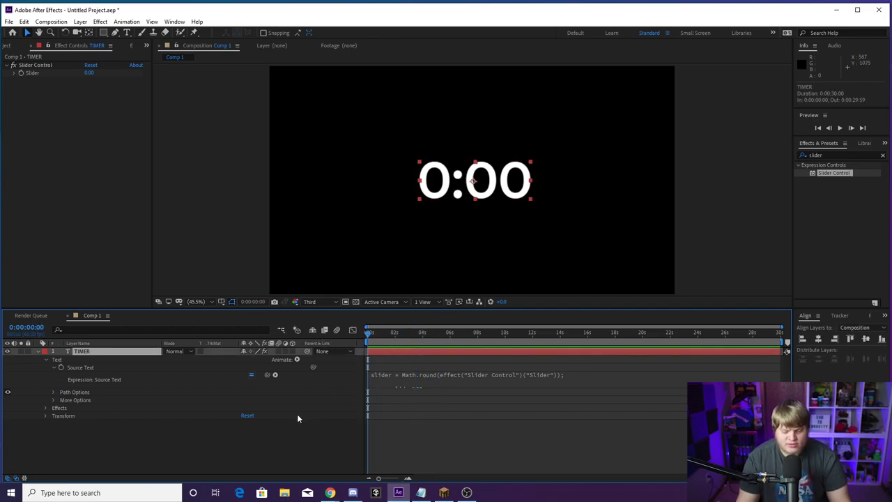
left_click(297, 419)
Step: Set Comp 1's duration to 0:05:30:00 in Composition Settings
left_click(51, 22)
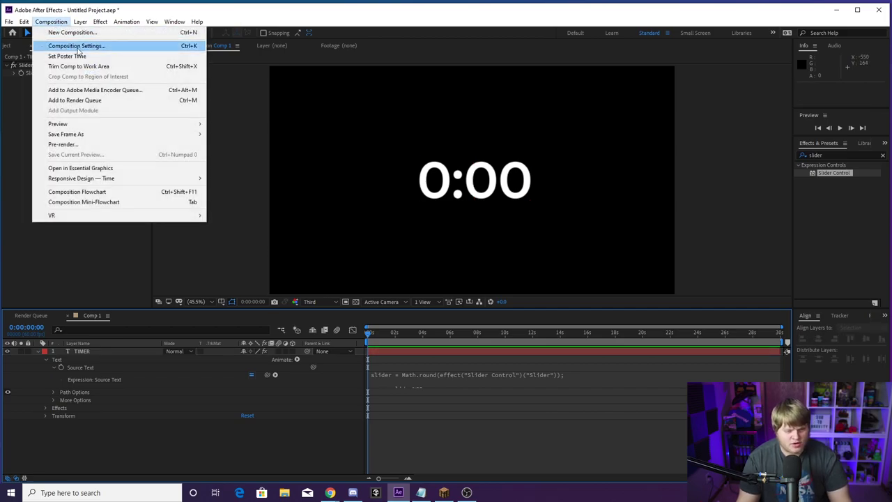
left_click(78, 46)
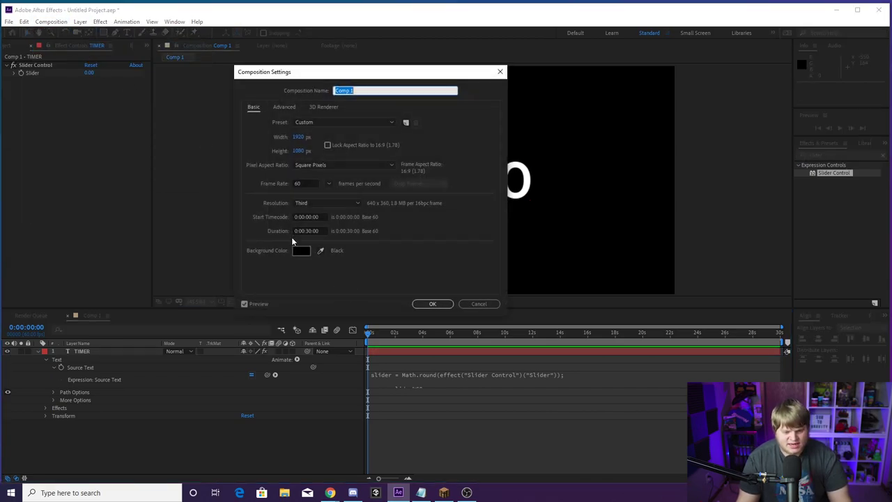
left_click(307, 230)
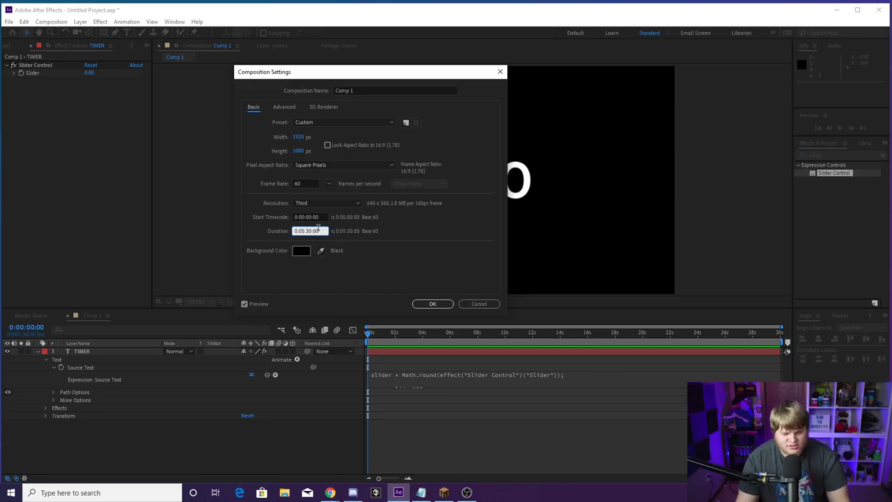
left_click(272, 239)
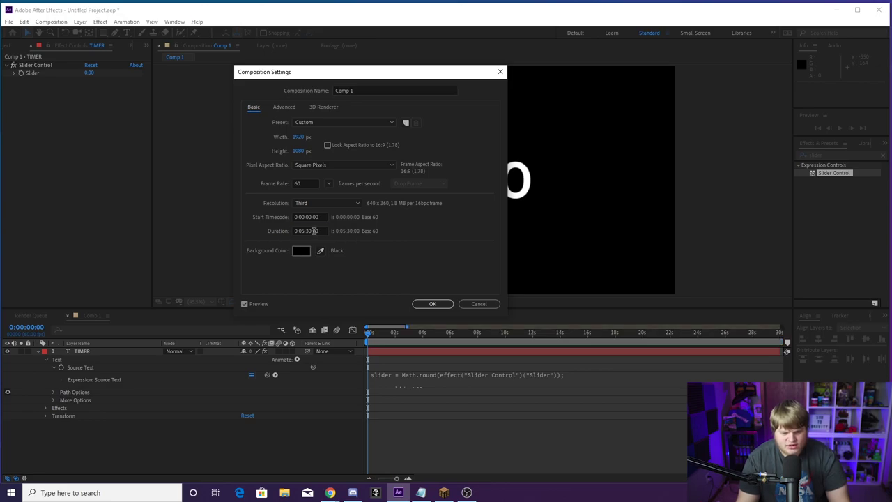
left_click(432, 303)
Step: Zoom the timeline out to the full duration and scrub it to check the timer
left_click(370, 479)
left_click(372, 481)
left_click(391, 334)
left_click_drag(391, 336, 460, 343)
key("Home")
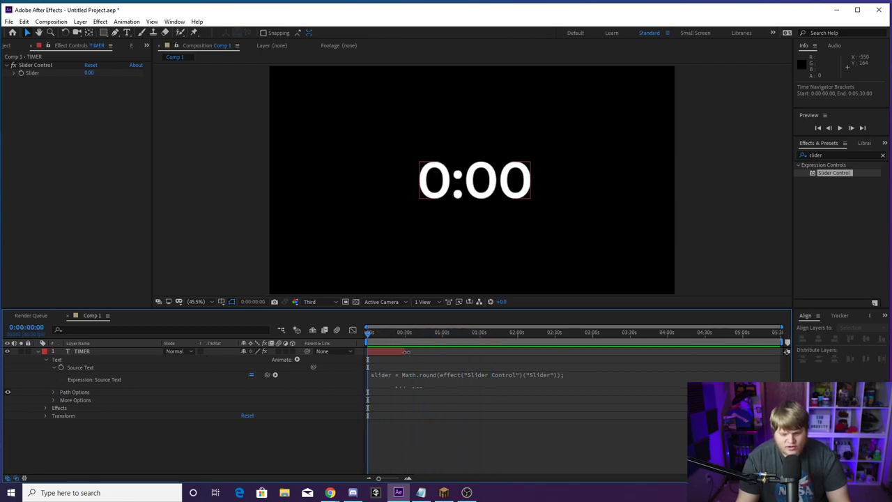
Step: Extend the TIMER layer to the comp's end and set the Slider to 300 so it reads 5:00
left_click_drag(407, 351, 778, 351)
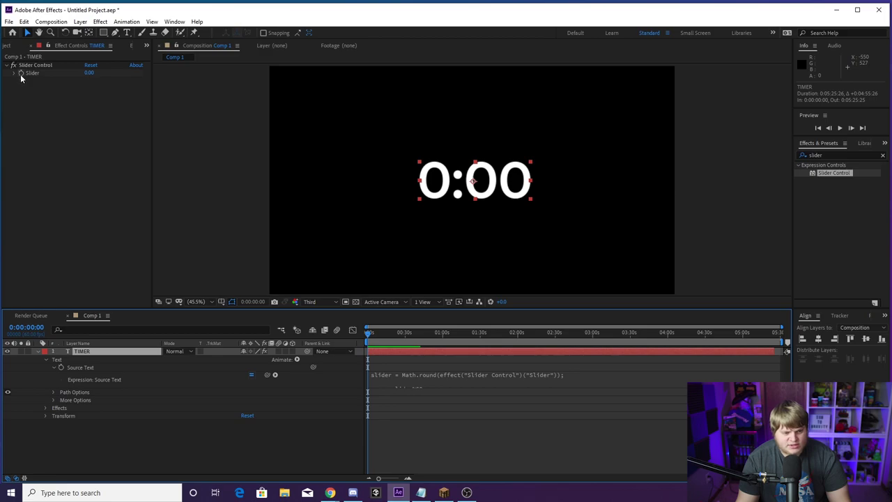
left_click_drag(92, 73, 237, 76)
left_click(92, 73)
type("300")
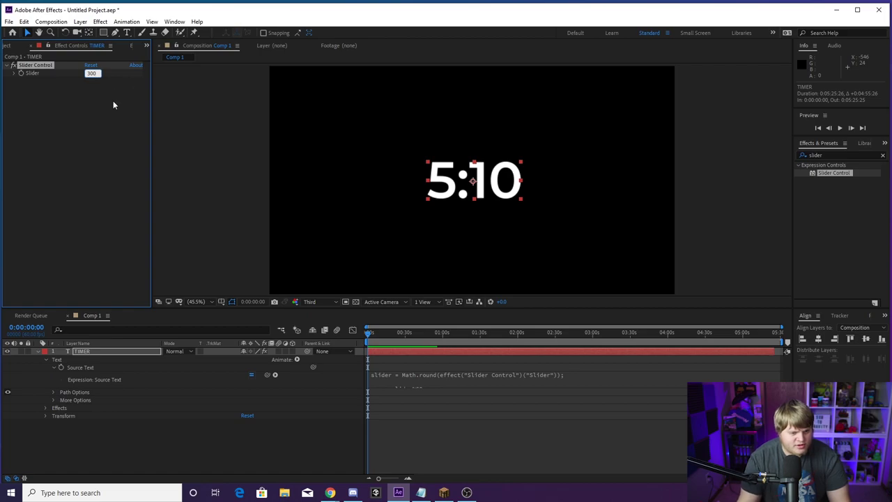
key("Return")
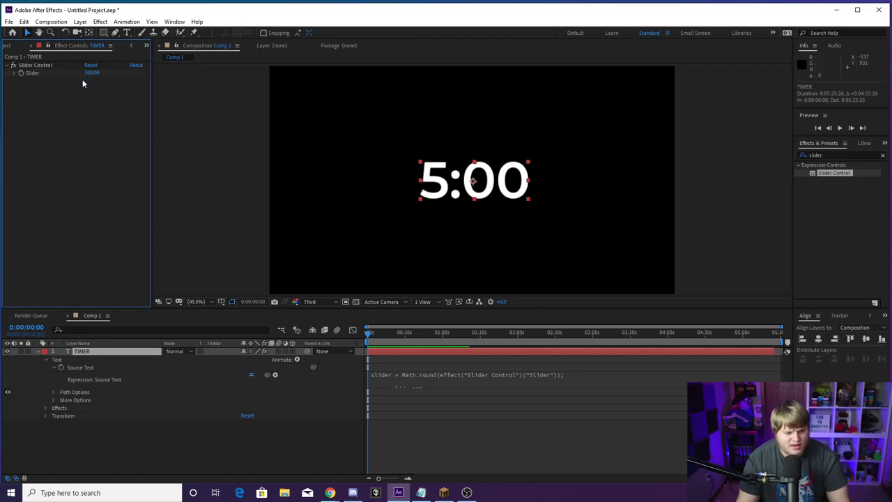
left_click(21, 77)
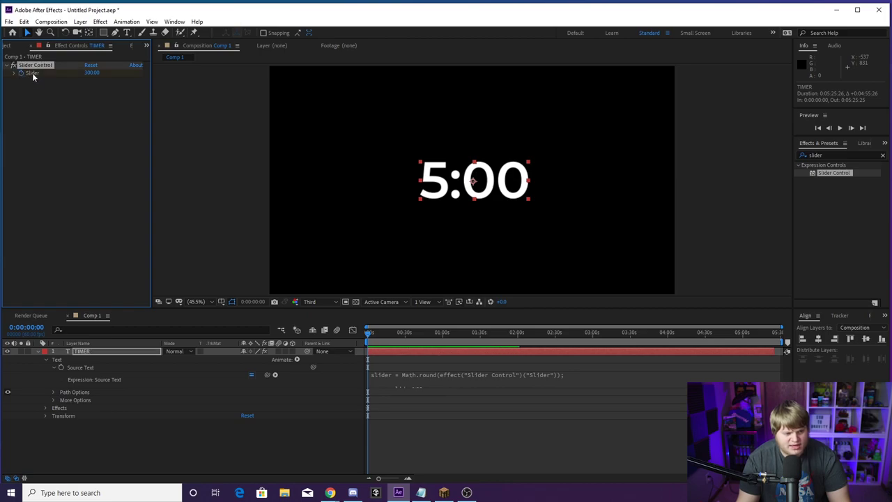
Step: Keyframe the Slider down to 0 at 0:05:00:00 and preview the countdown
left_click_drag(370, 333, 743, 351)
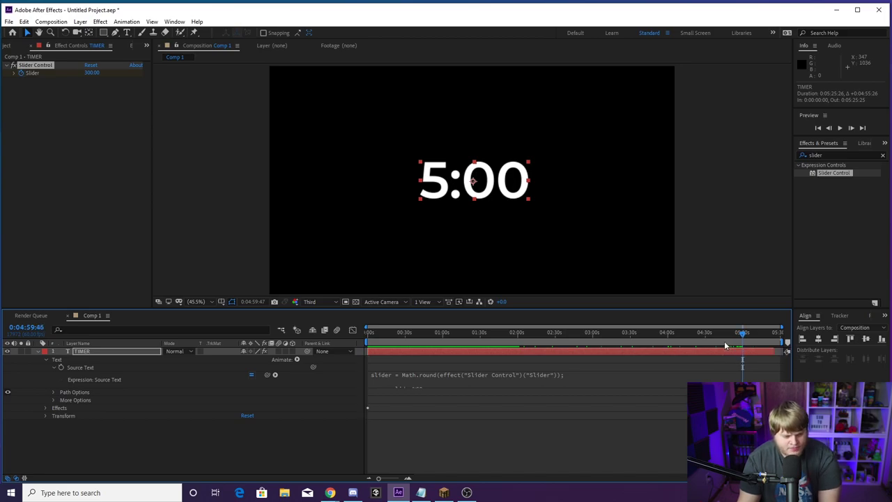
left_click(51, 347)
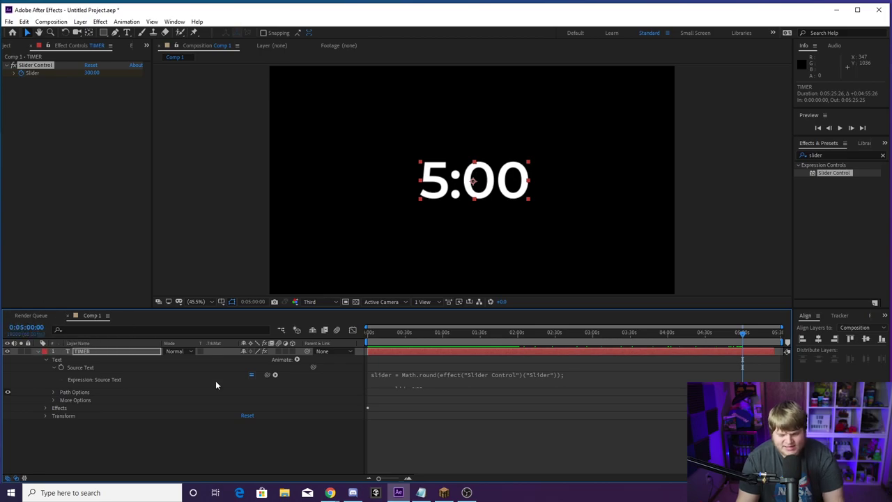
left_click(92, 73)
type("0")
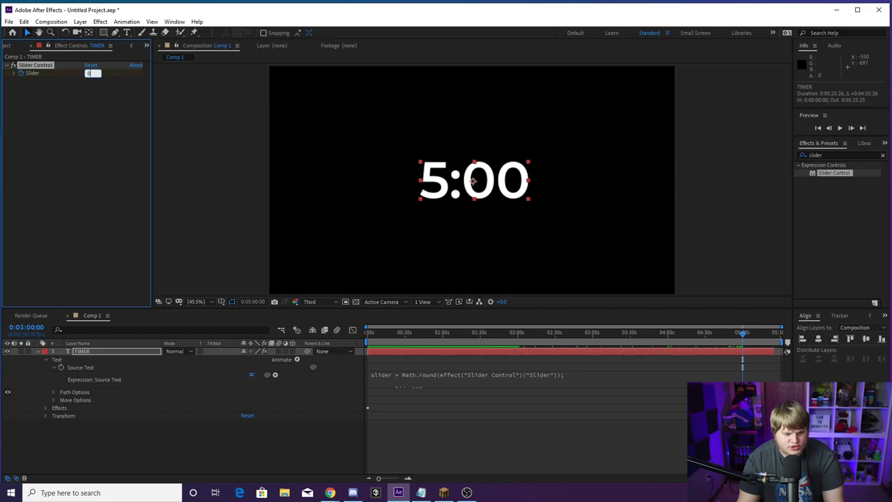
left_click(101, 121)
left_click_drag(743, 338, 368, 348)
key("space")
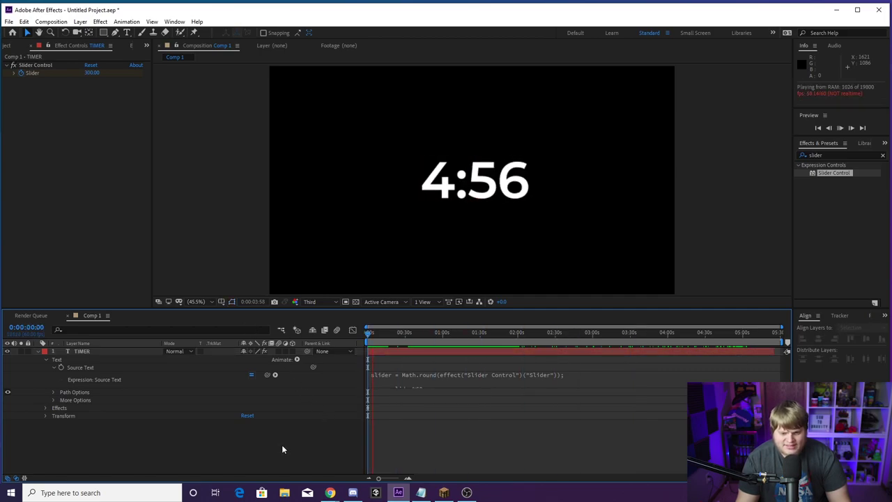
key("space")
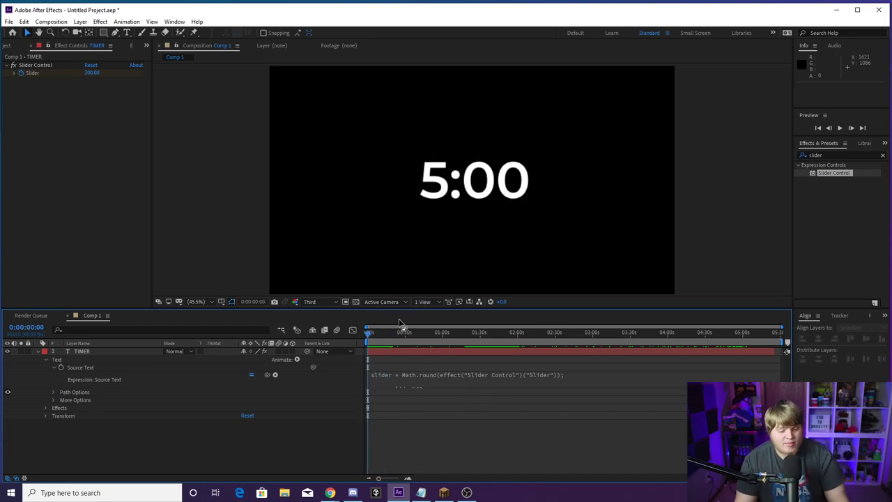
key("space")
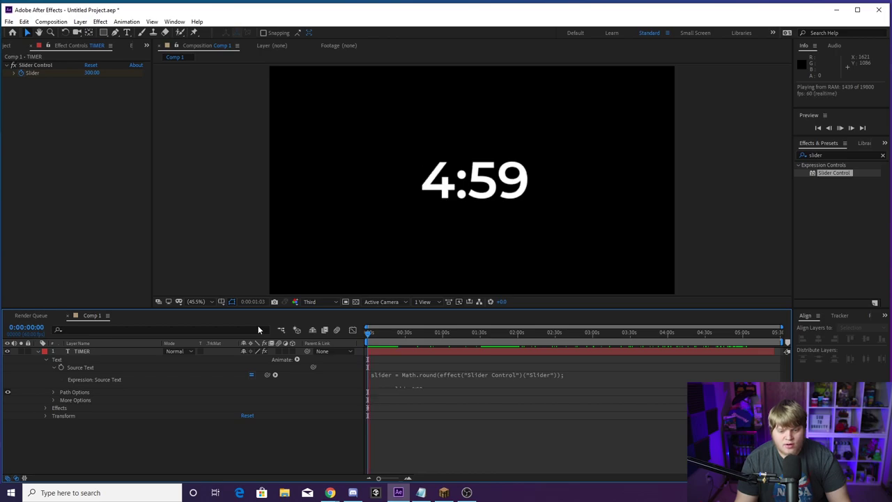
left_click(345, 301)
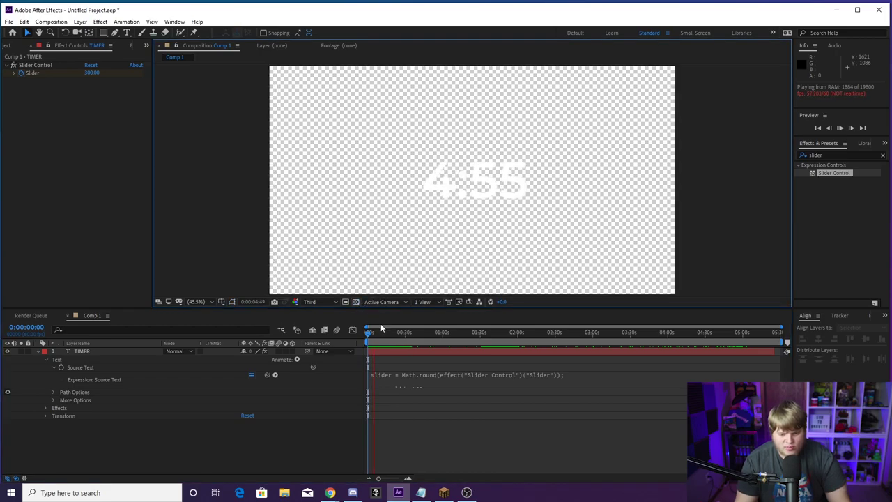
key("space")
mouse_move(377, 337)
left_mouse_down()
mouse_move(386, 338)
mouse_move(367, 337)
left_mouse_up()
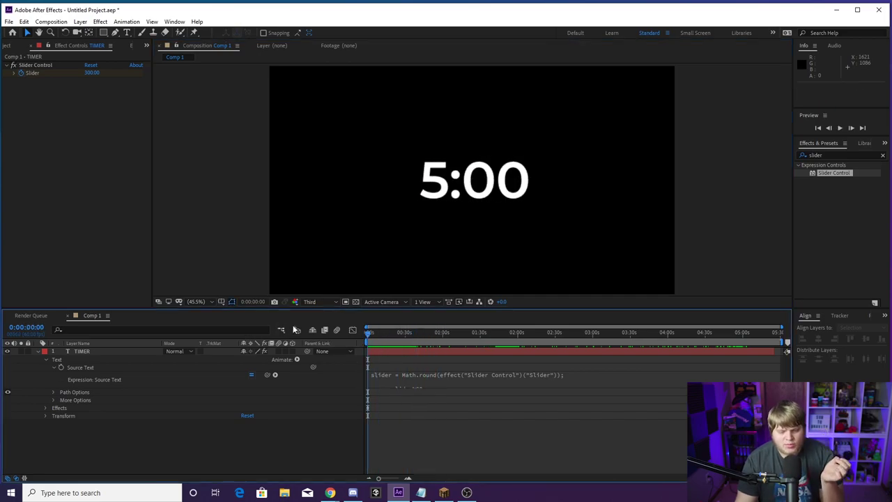
left_click_drag(392, 337, 666, 356)
key("space")
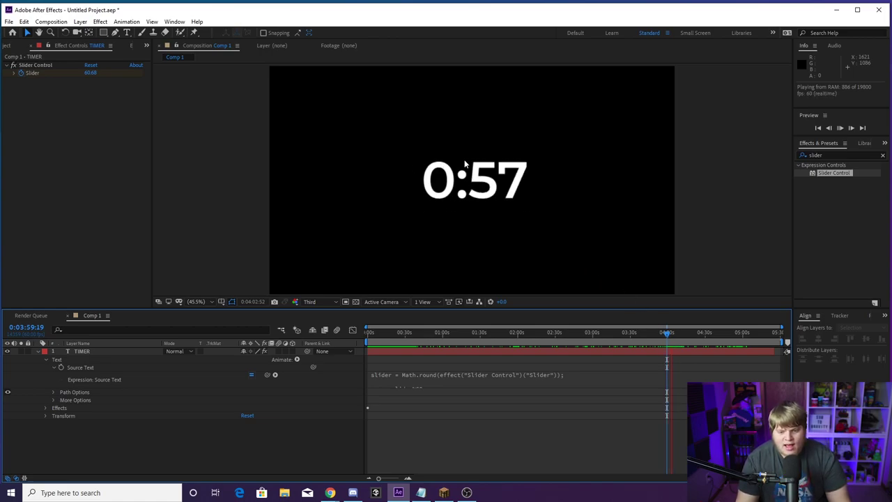
key("space")
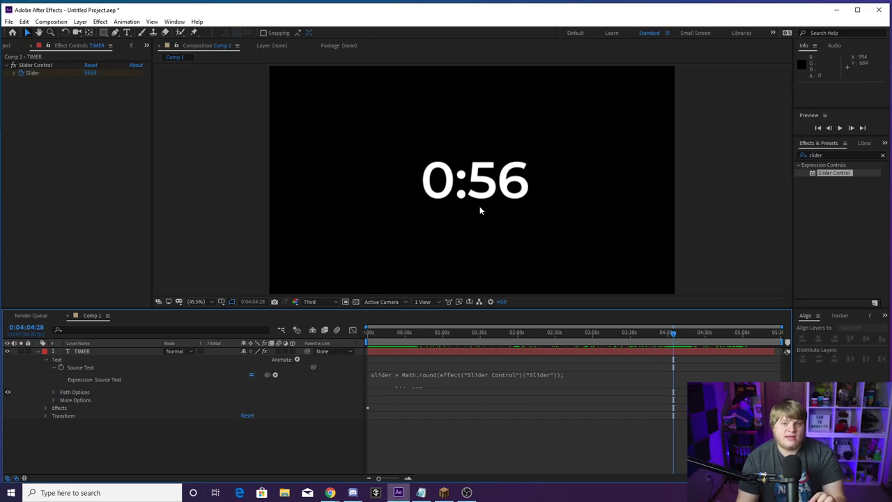